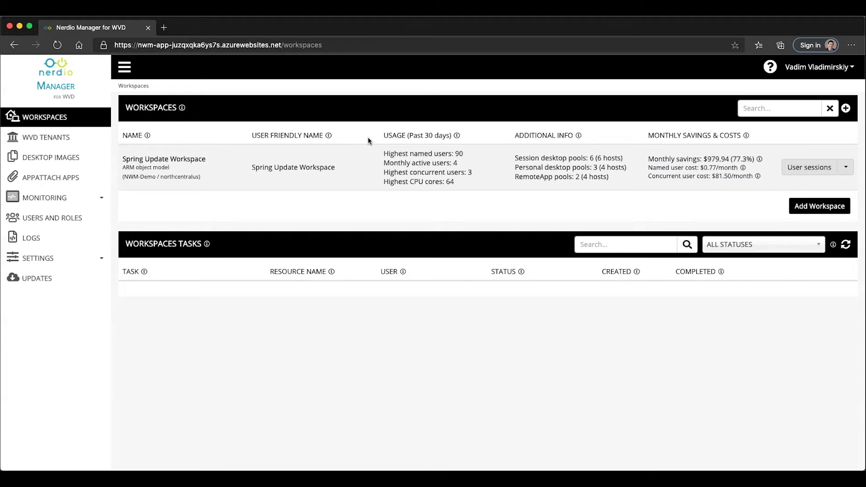
Open Spring Update Workspace and scroll its eight dynamic host pools, AN Test HP01 to VDI Desktops
click(194, 160)
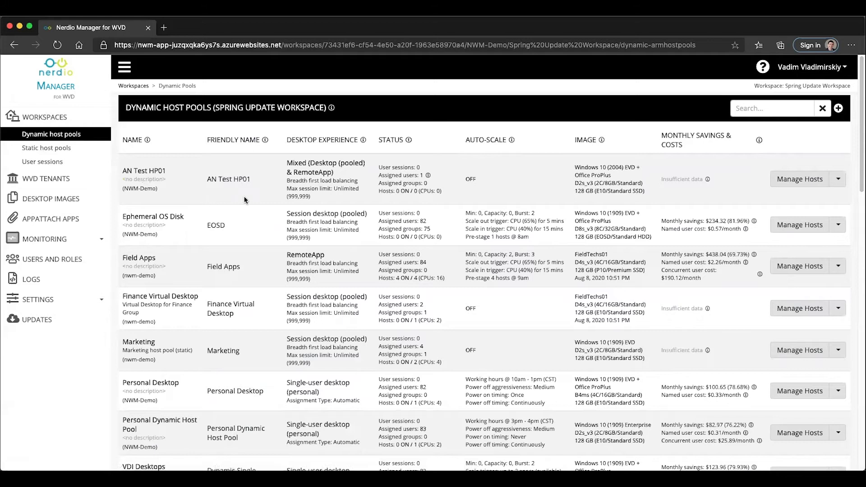
scroll(244, 200, down, 2)
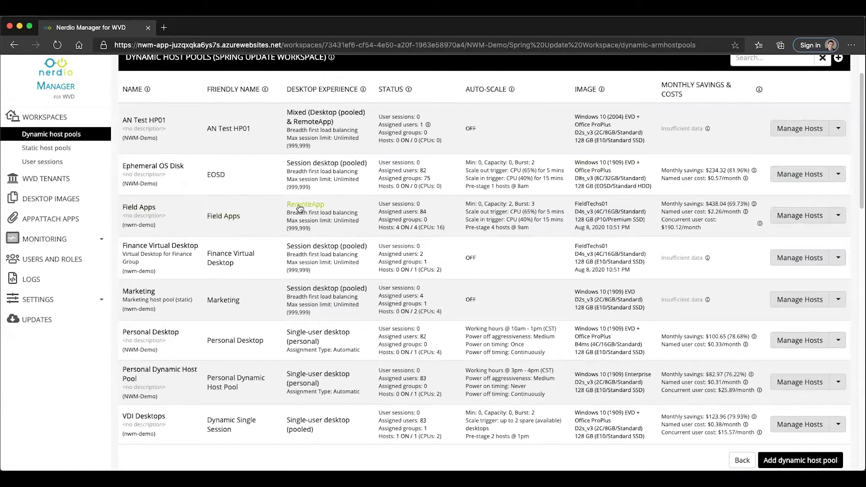
click(840, 217)
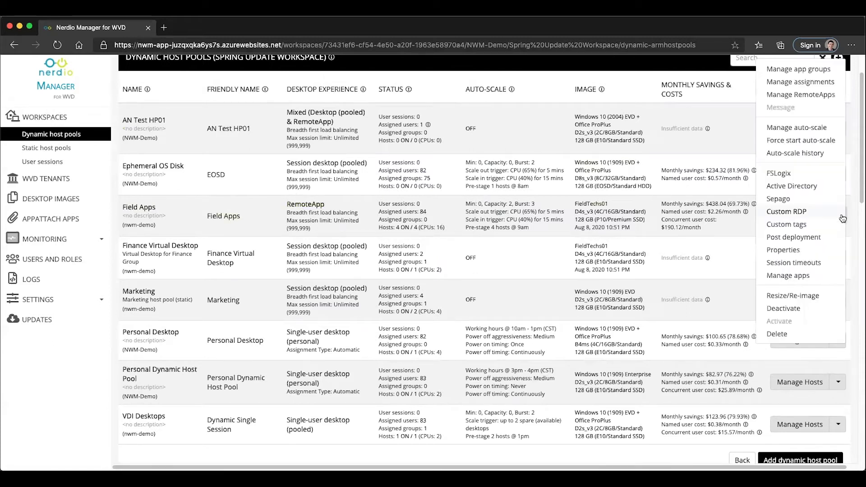
click(806, 70)
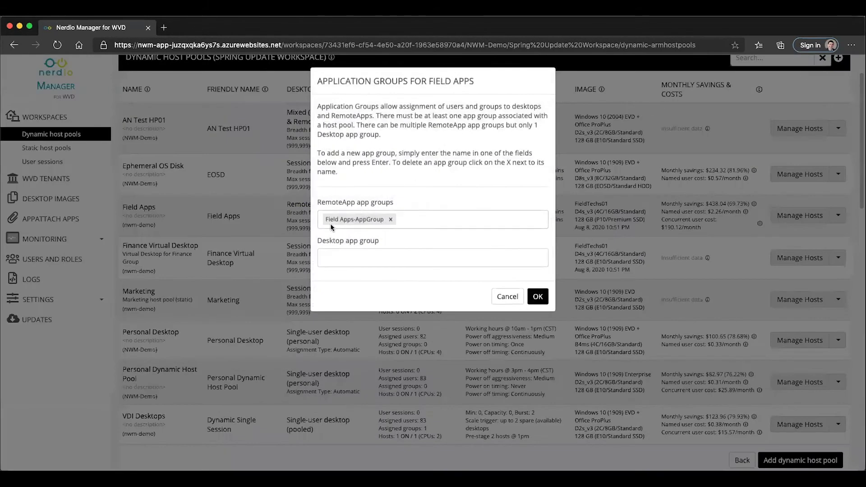
click(420, 219)
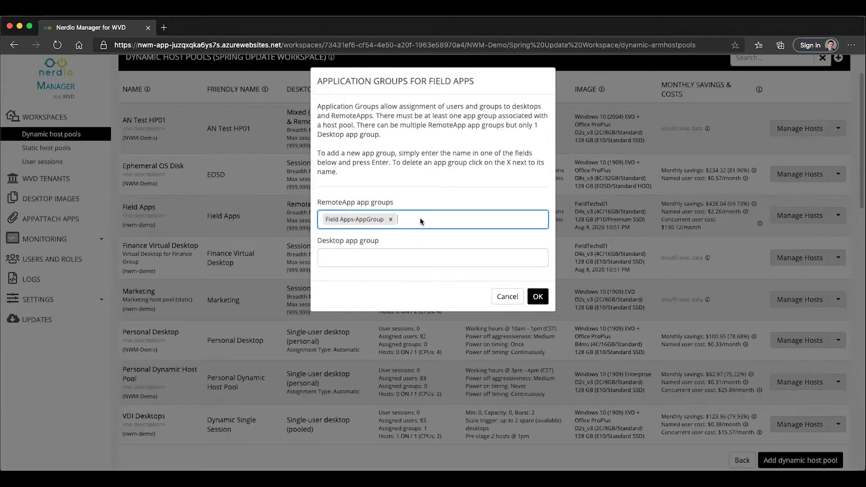
click(339, 265)
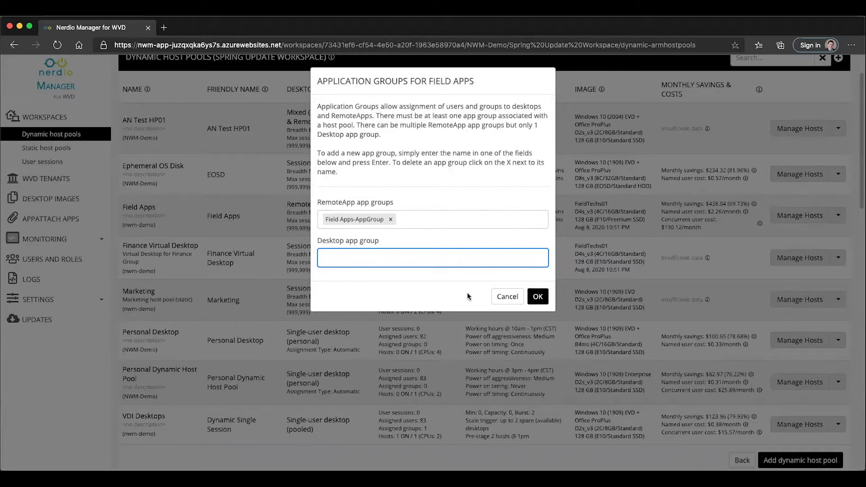
click(506, 297)
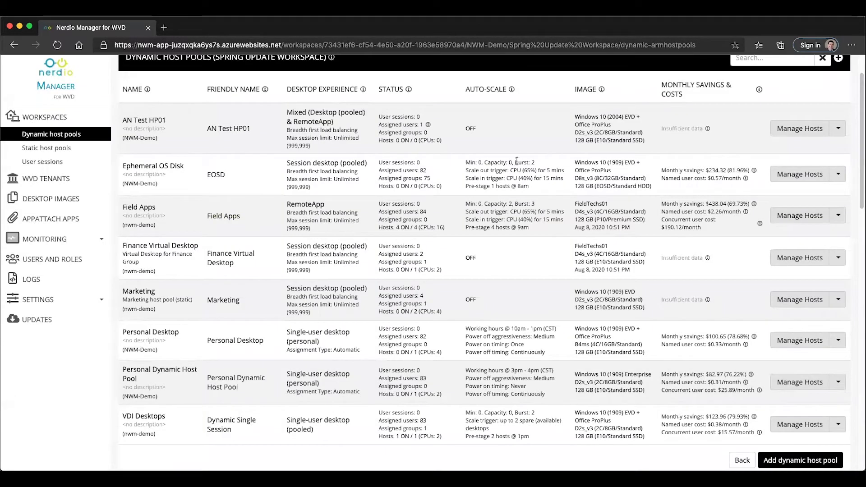
Review Field Apps' user assignments, go back, and reopen the Field Apps actions menu
click(838, 215)
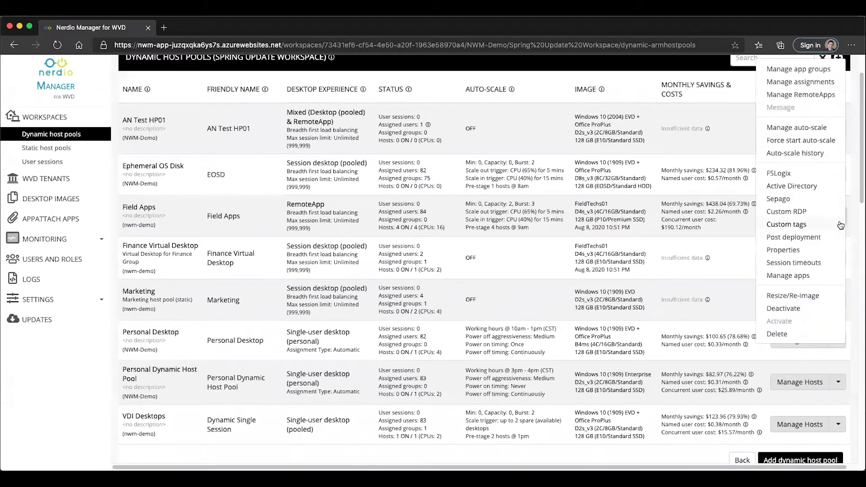
click(802, 82)
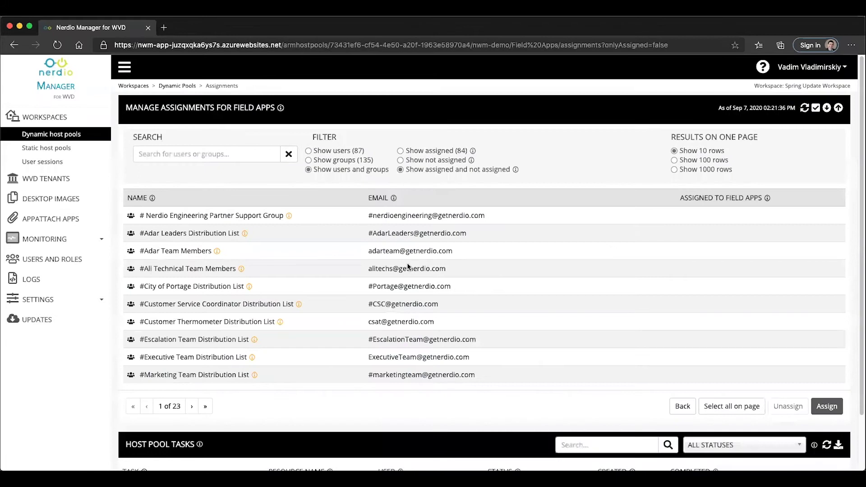
click(298, 291)
scroll(361, 273, down, 2)
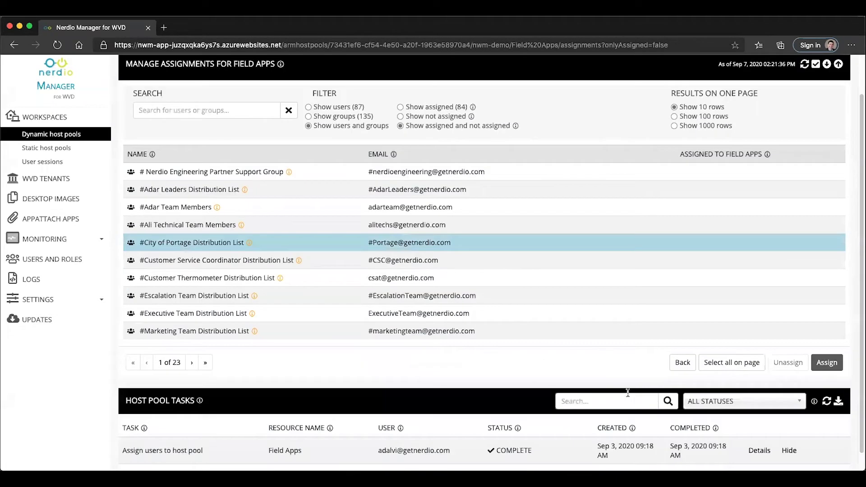
click(679, 363)
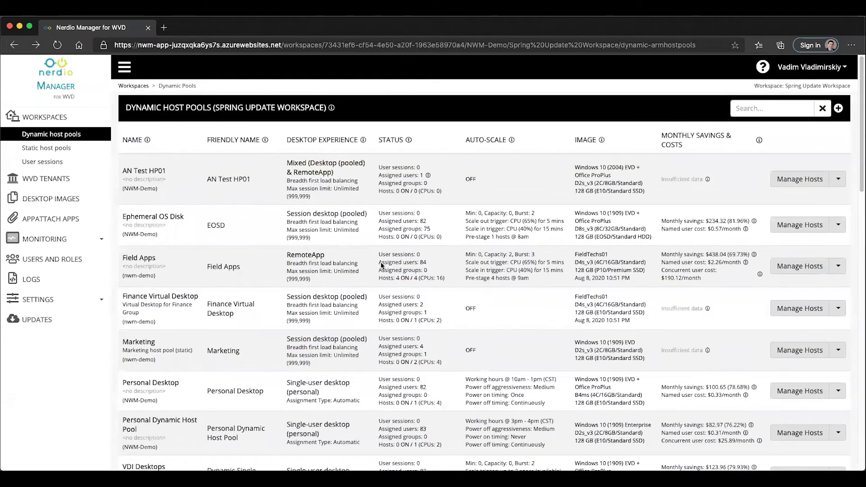
click(839, 267)
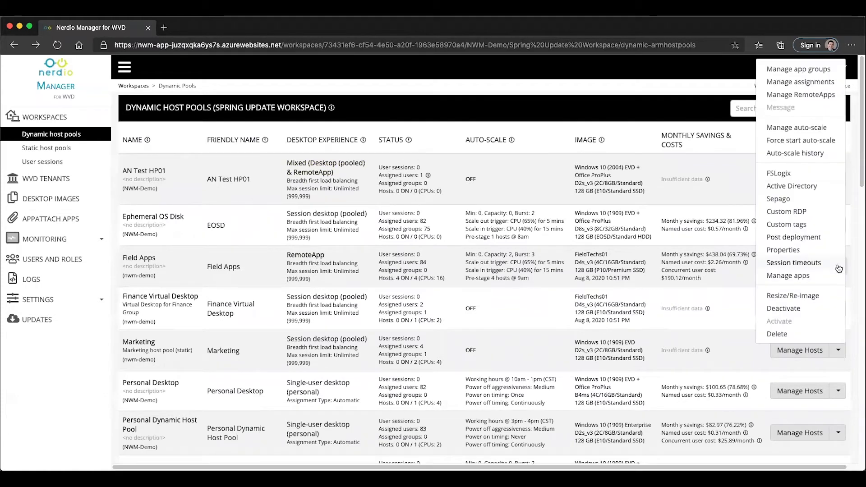
Add a RemoteApp app group named 'Browsers' to Field Apps alongside Field Apps-AppGroup and save
click(799, 69)
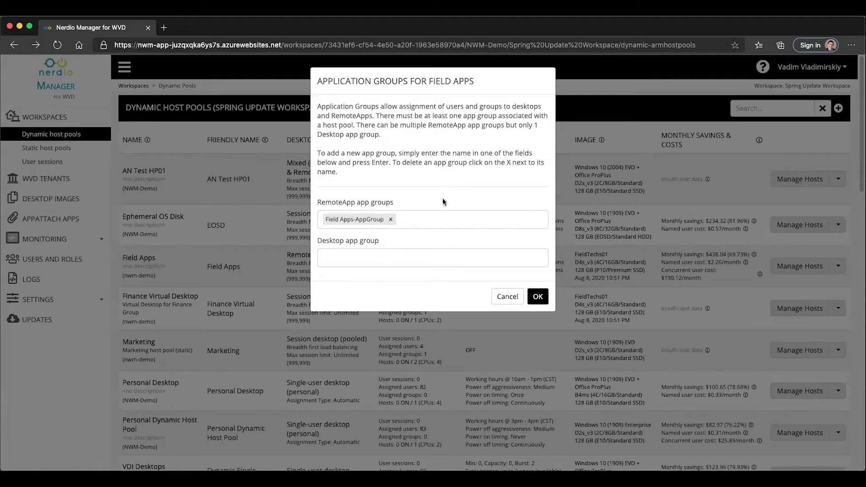
click(439, 219)
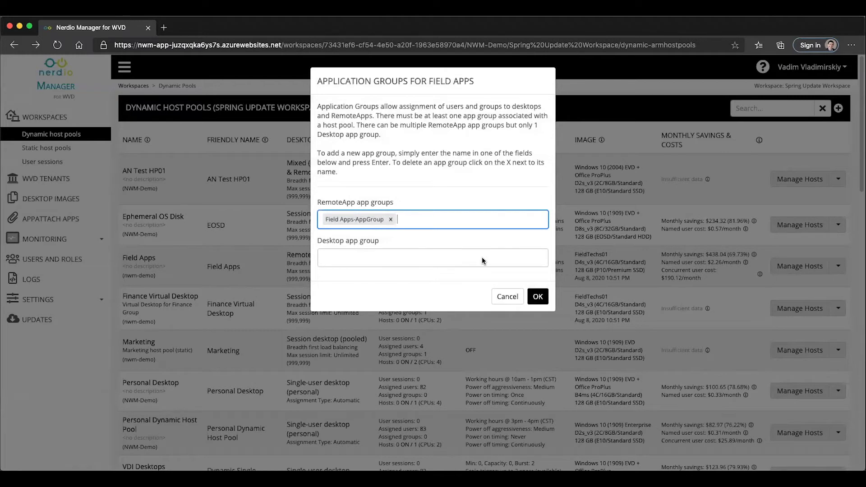
text(Browsers)
key(Return)
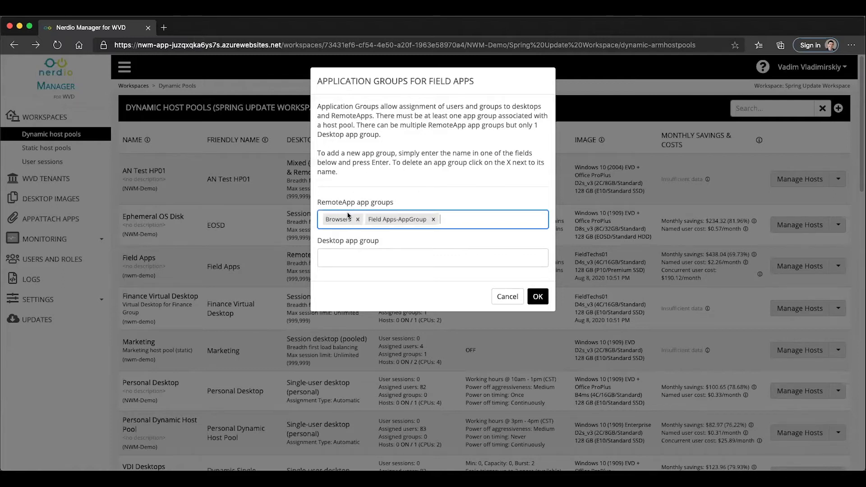
click(539, 298)
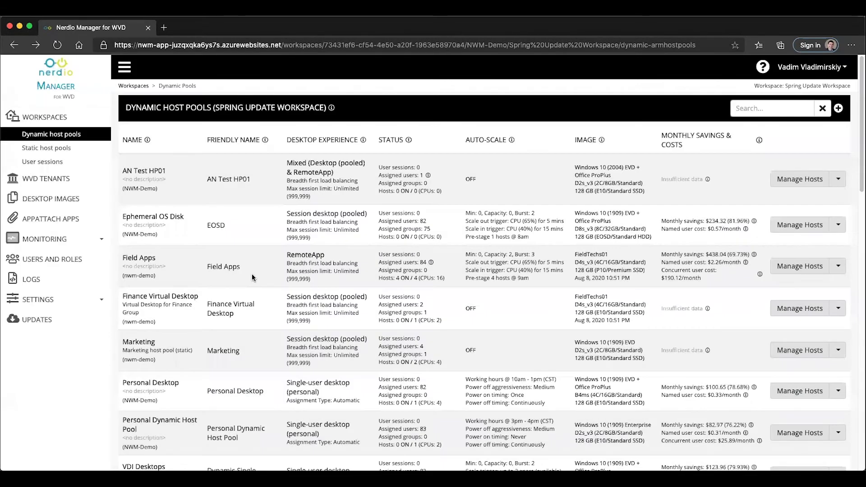
Open Field Apps' assignments, keep all app groups shown, and focus the search box
click(838, 266)
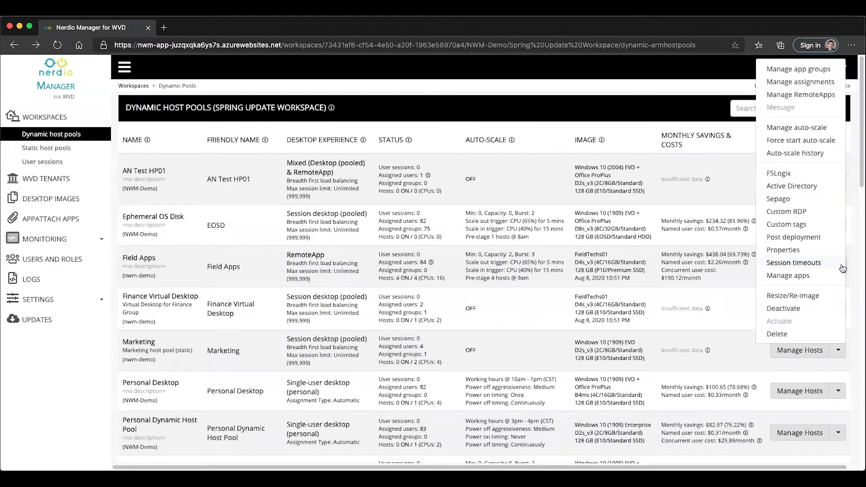
click(806, 82)
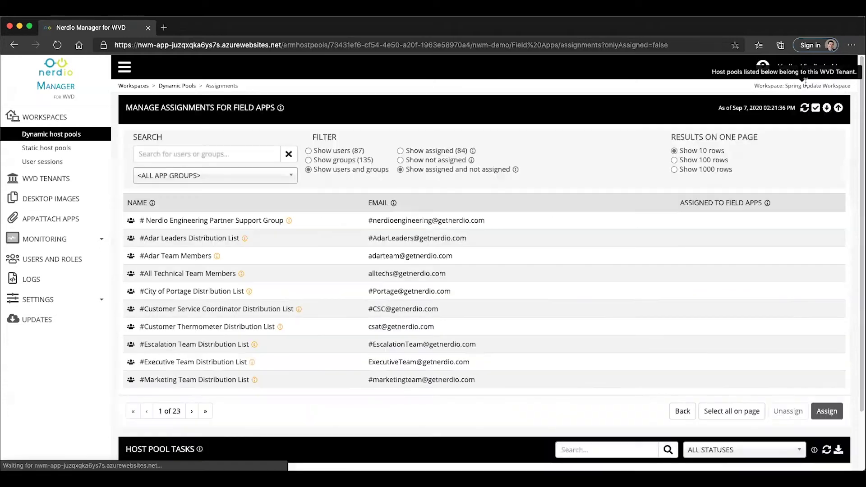
click(277, 176)
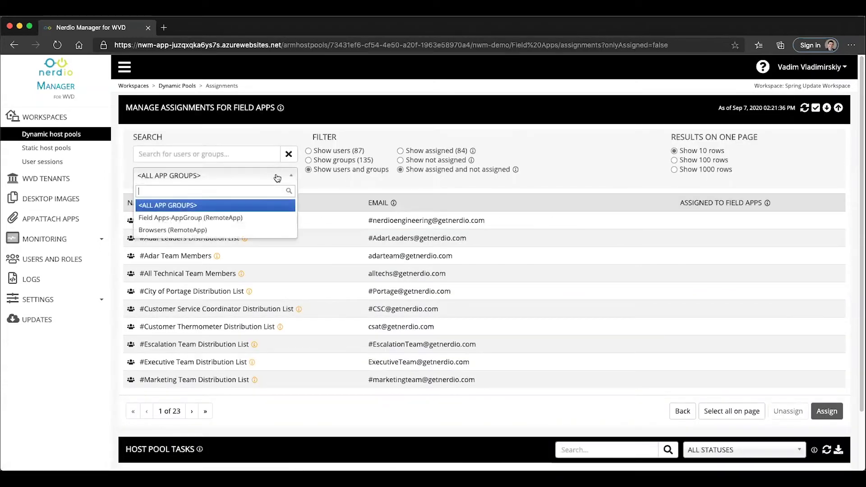
click(258, 206)
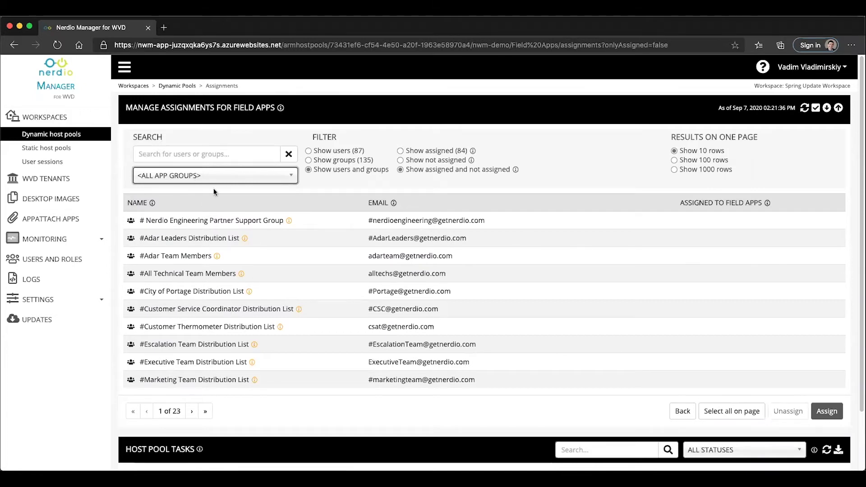
click(205, 154)
Search 'market' and assign the Marketing Department Group to Field Apps
text(market)
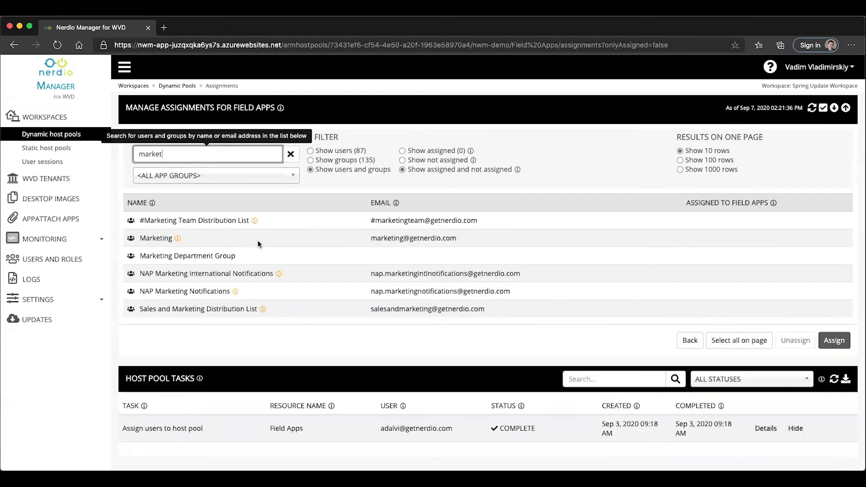
click(258, 255)
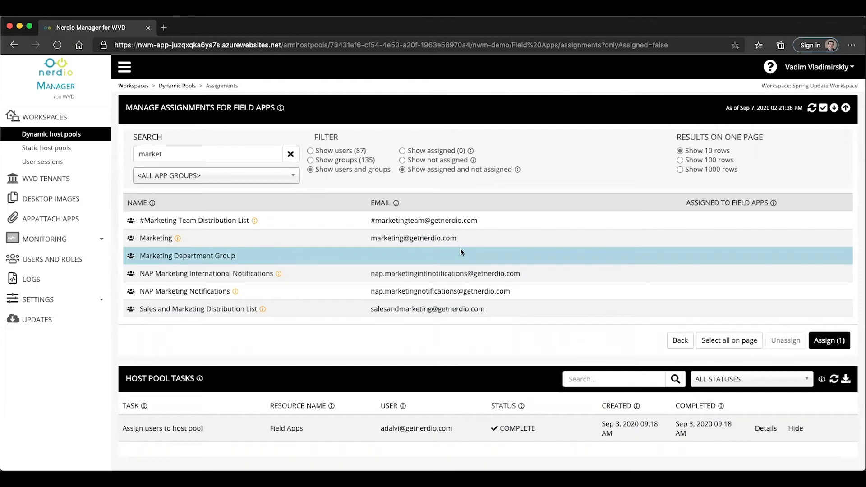
click(813, 342)
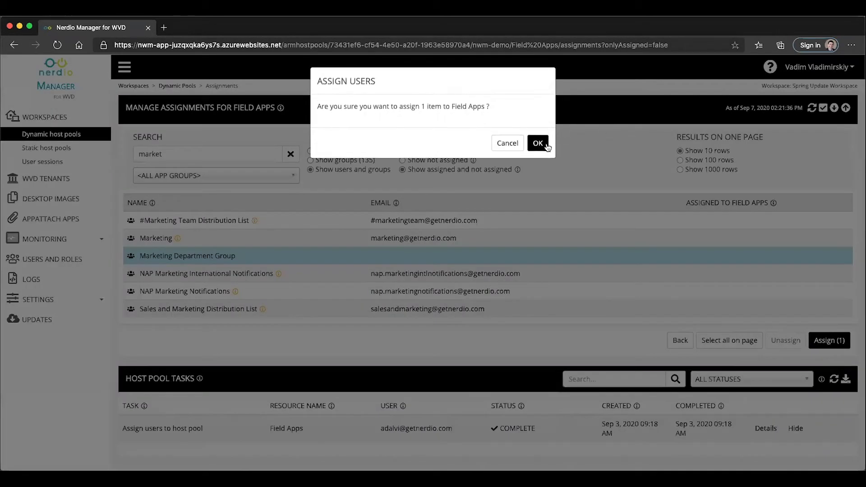
click(539, 144)
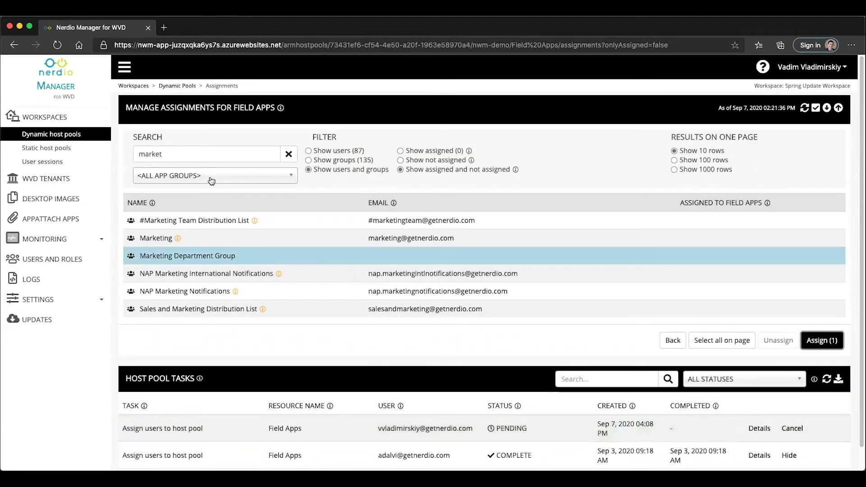
click(211, 181)
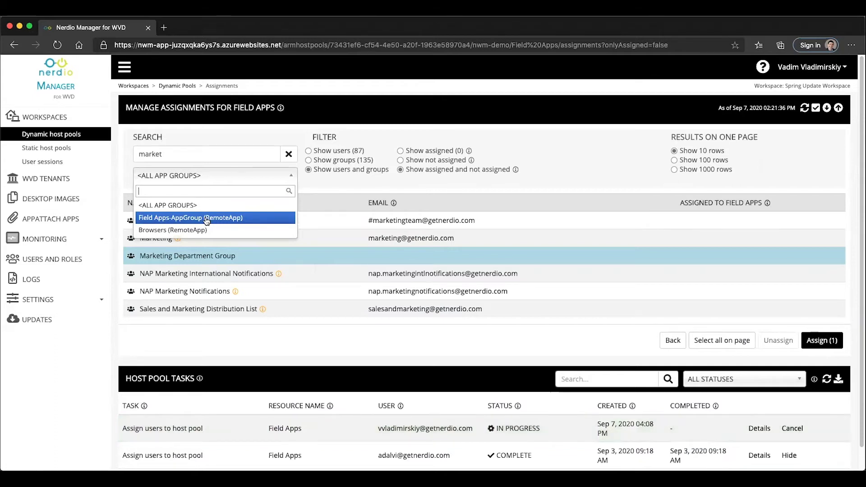
Filter assignments to Field Apps-AppGroup and confirm Marketing Department Group shows as assigned
click(207, 219)
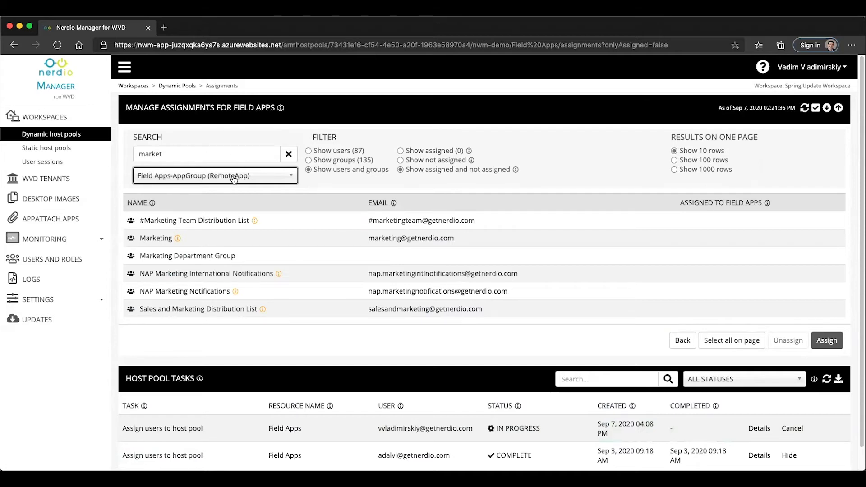
click(234, 178)
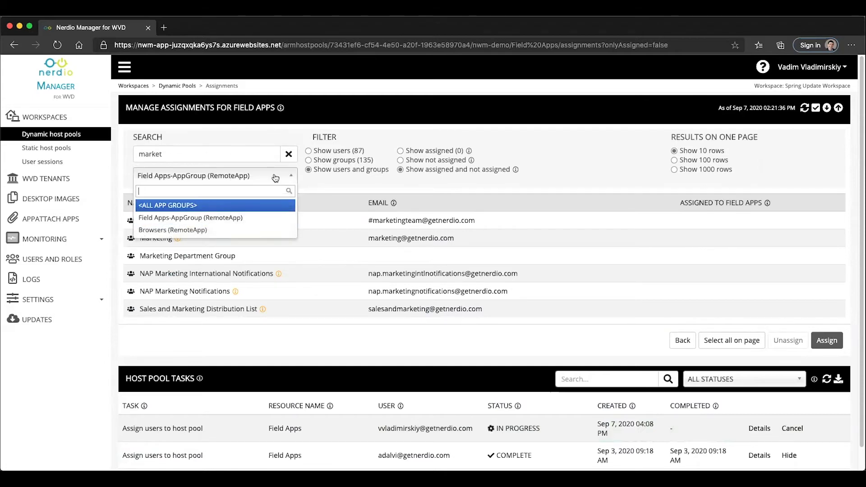
click(321, 181)
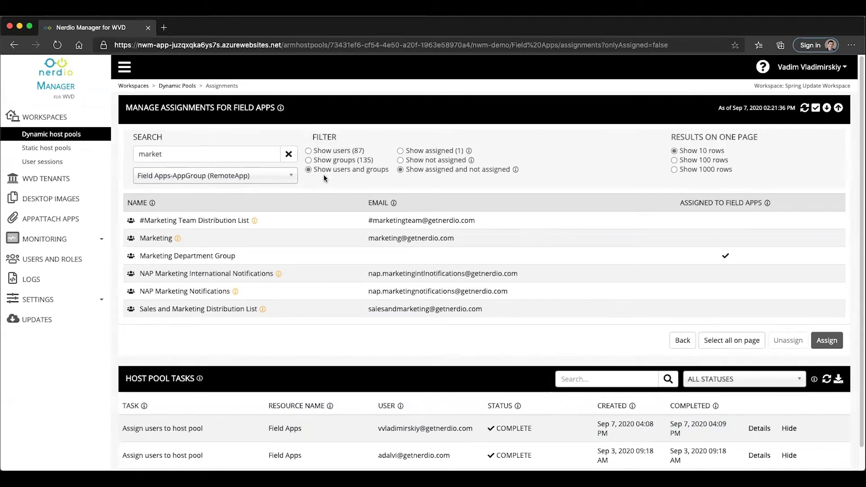
Go back to Dynamic Host Pools, where Field Apps now shows 1 assigned group
click(681, 342)
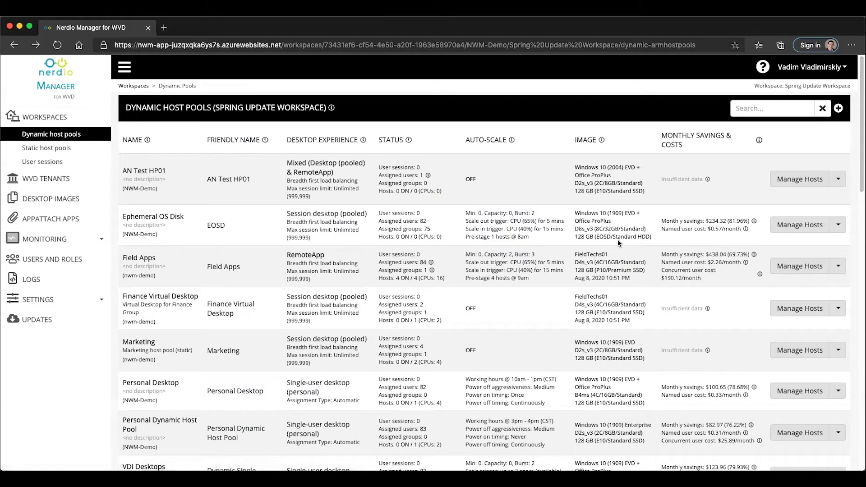
Add a desktop app group named 'Session desktop group' to Field Apps and save it
click(837, 267)
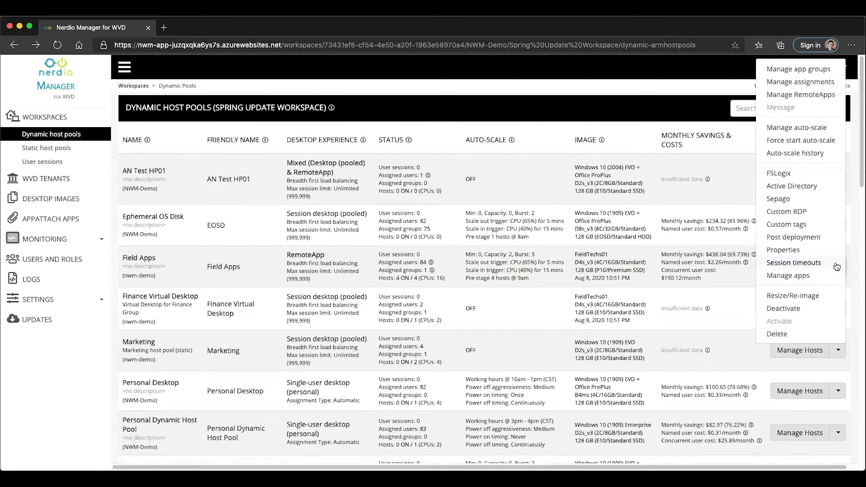
click(805, 69)
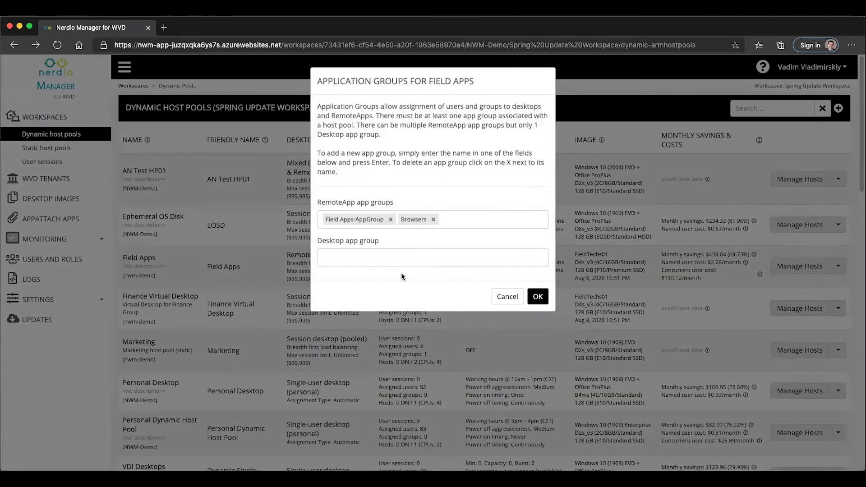
click(397, 264)
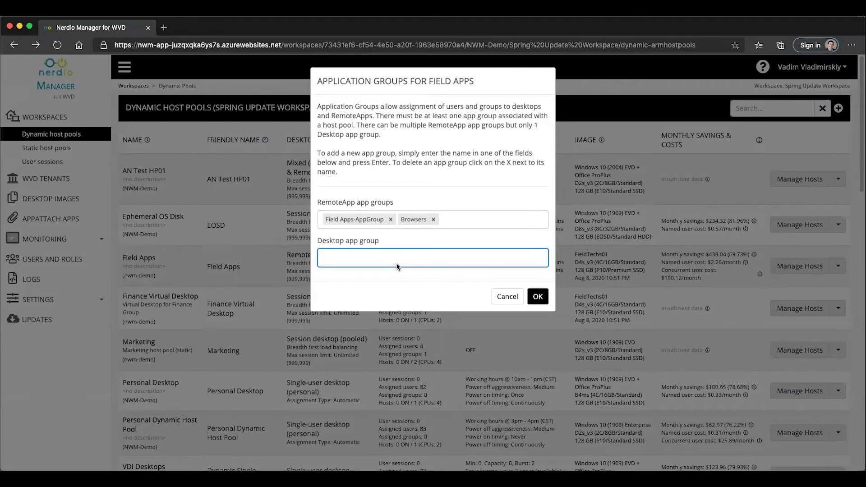
text(Session desktop group)
key(Return)
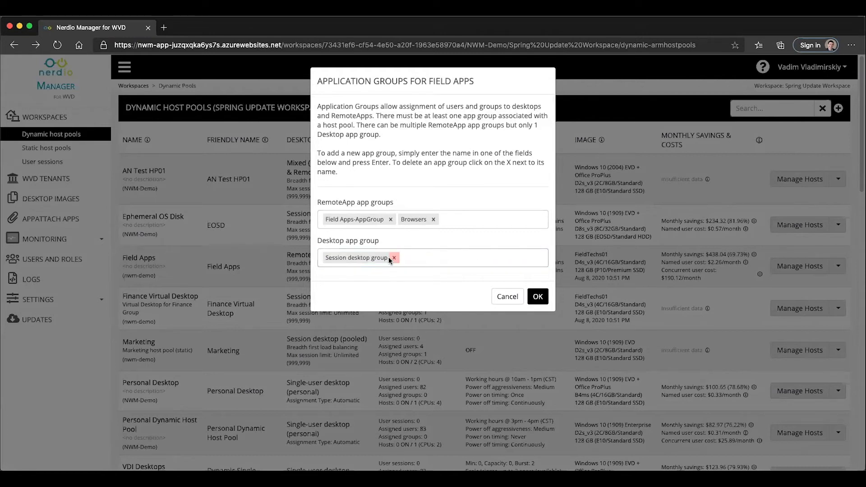
drag(318, 241, 388, 241)
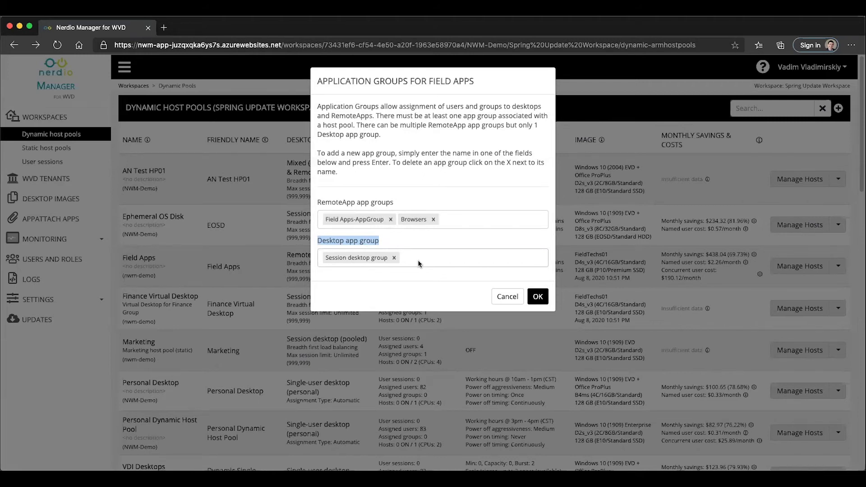
click(465, 216)
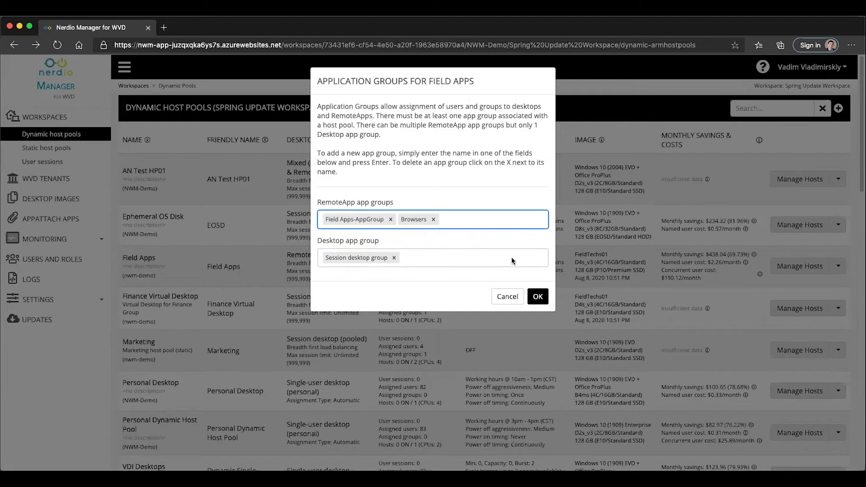
click(537, 296)
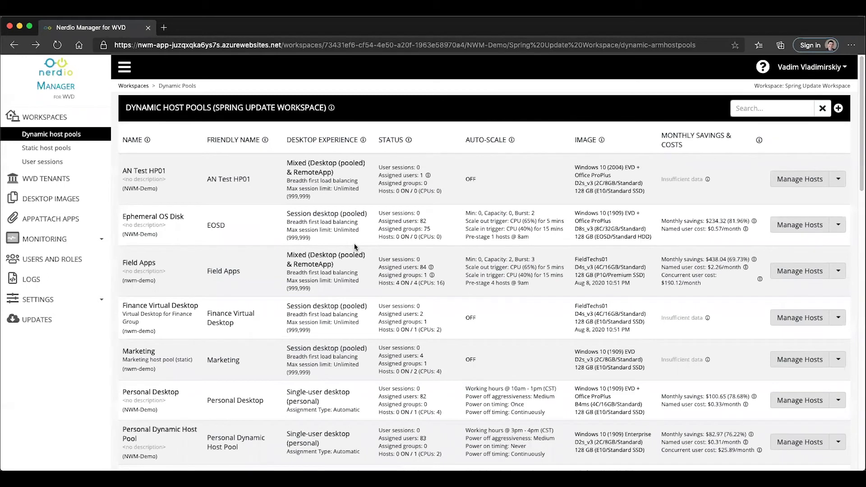
Open the Manage Hosts actions menu on the mixed Field Apps host pool
click(838, 272)
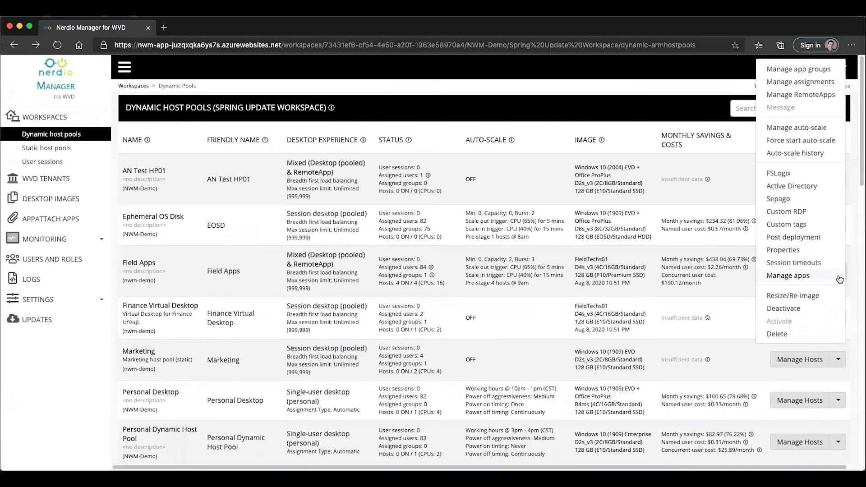
Open Field Apps' assignments filtered to the Session desktop group
click(798, 82)
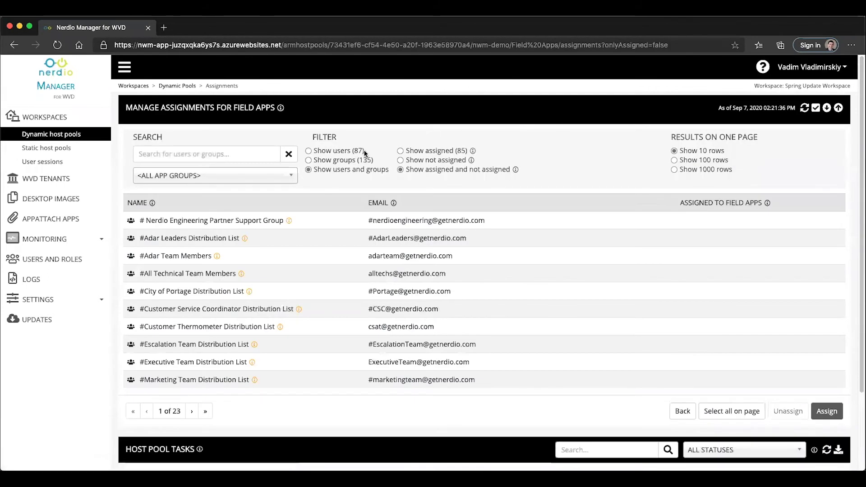
click(289, 181)
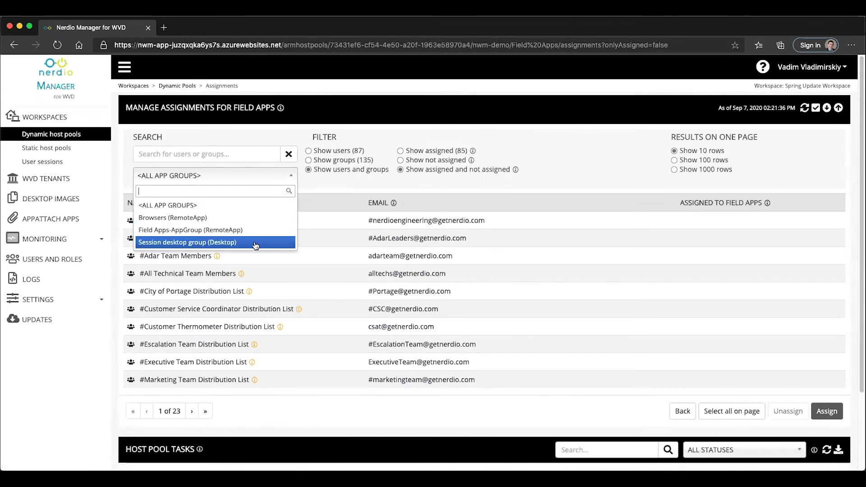
click(256, 243)
Search 'nmw', assign the test user to Session desktop group, and return to host pools
click(217, 155)
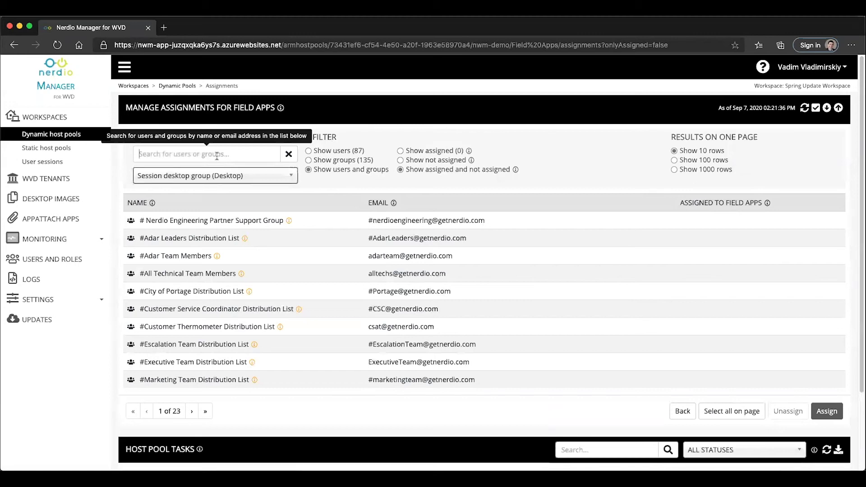
text(nmw)
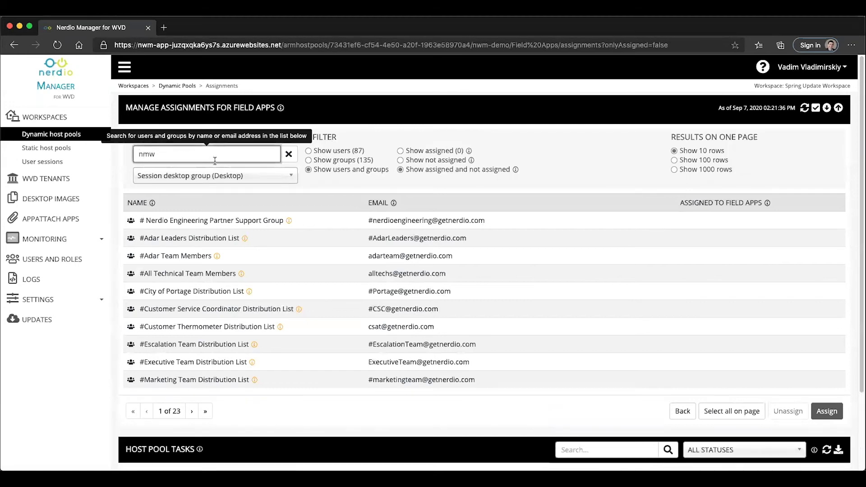
click(251, 311)
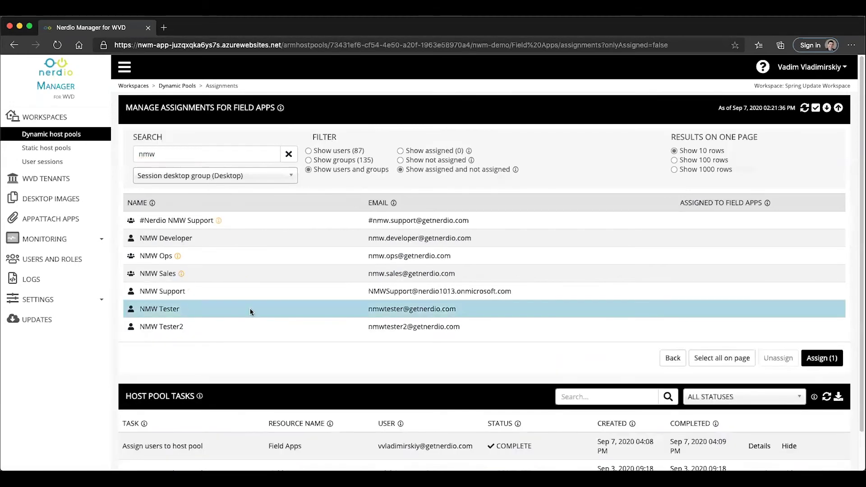
click(830, 358)
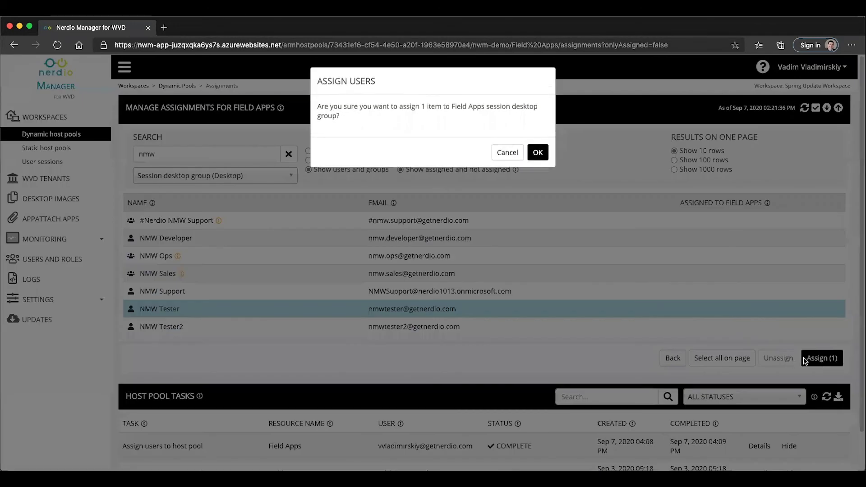
click(538, 153)
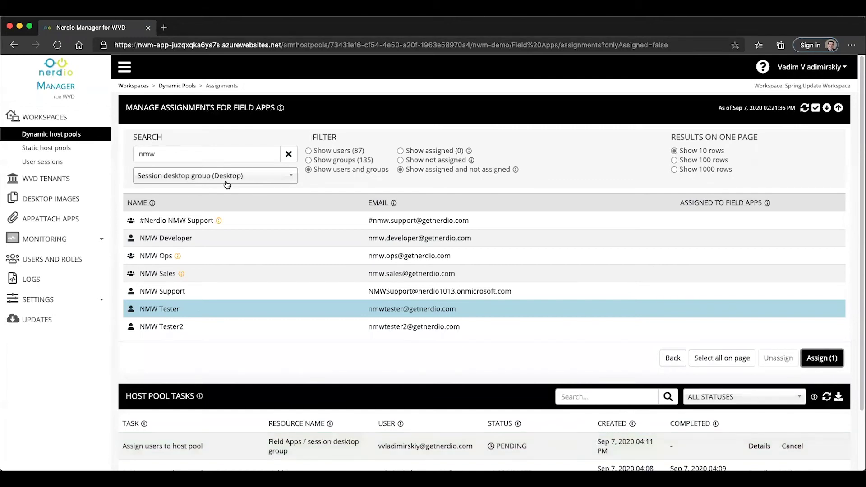
click(248, 183)
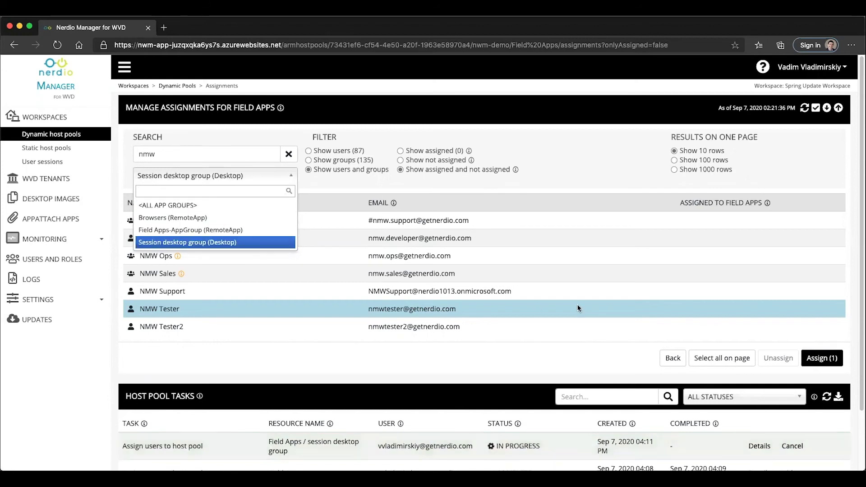
click(665, 358)
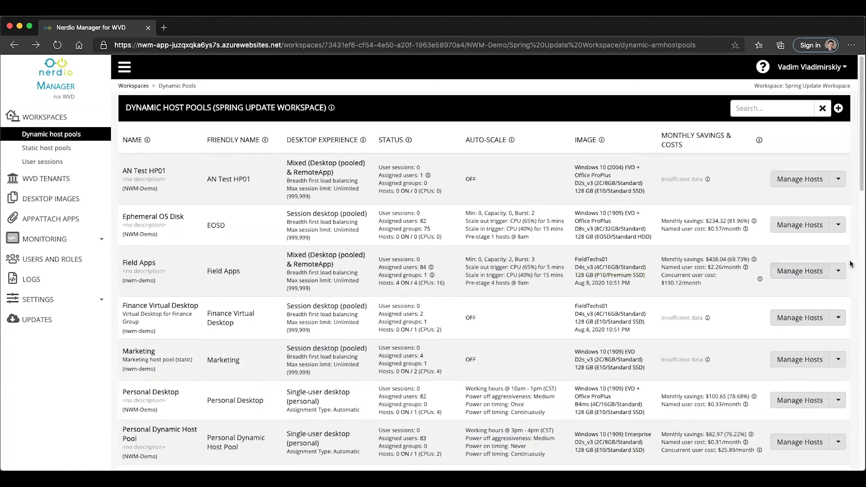
Open Field Apps' RemoteApps for the Browsers (RemoteApp) group and start adding a new RemoteApp
click(844, 277)
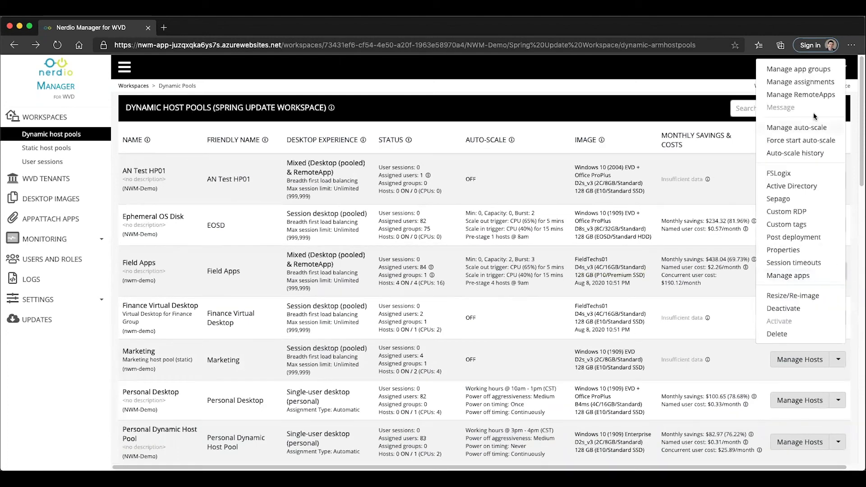
click(804, 96)
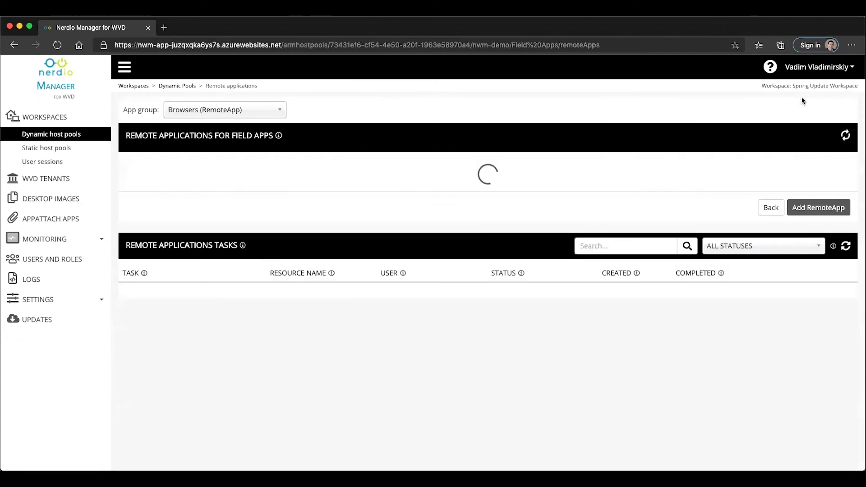
click(215, 113)
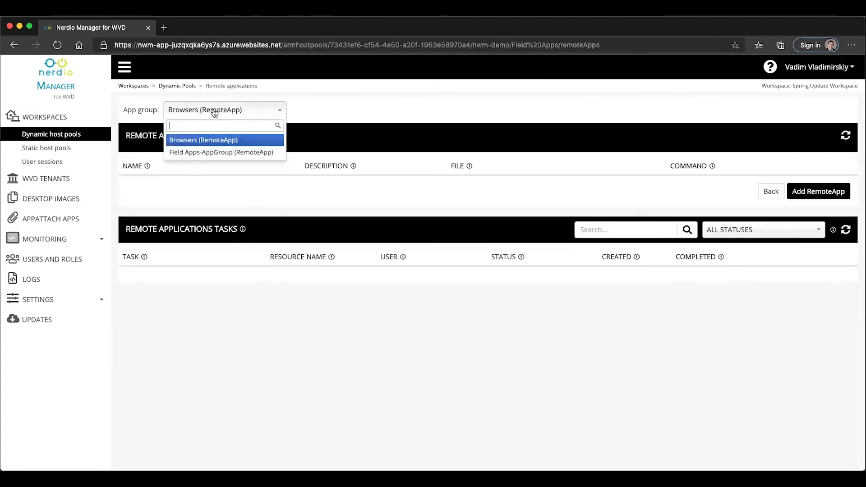
click(224, 141)
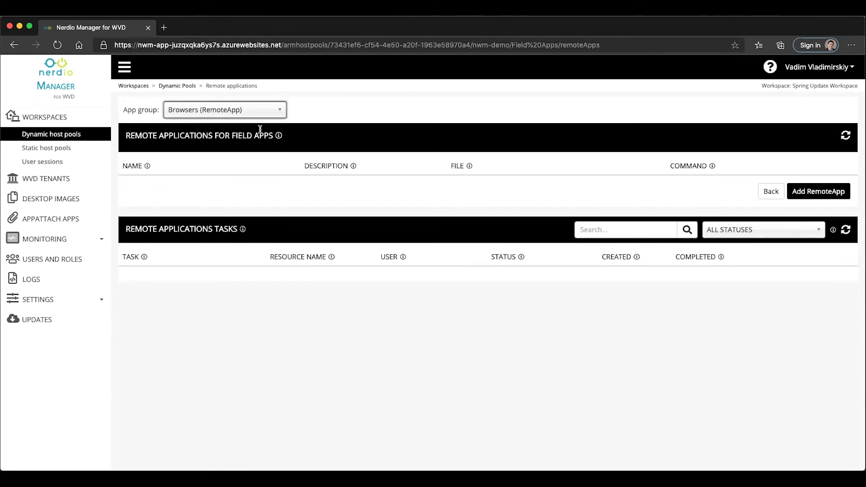
click(805, 194)
Publish Internet Explorer to the Browsers group and go back to Dynamic Host Pools
click(484, 114)
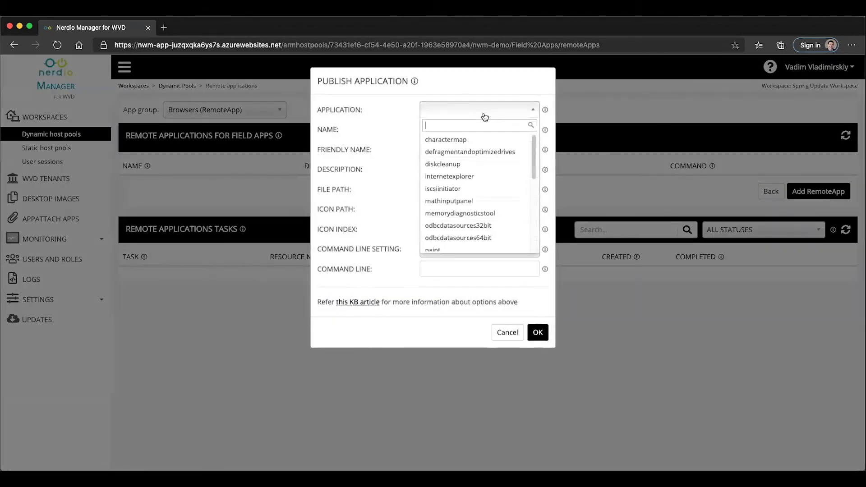
text(in)
click(478, 139)
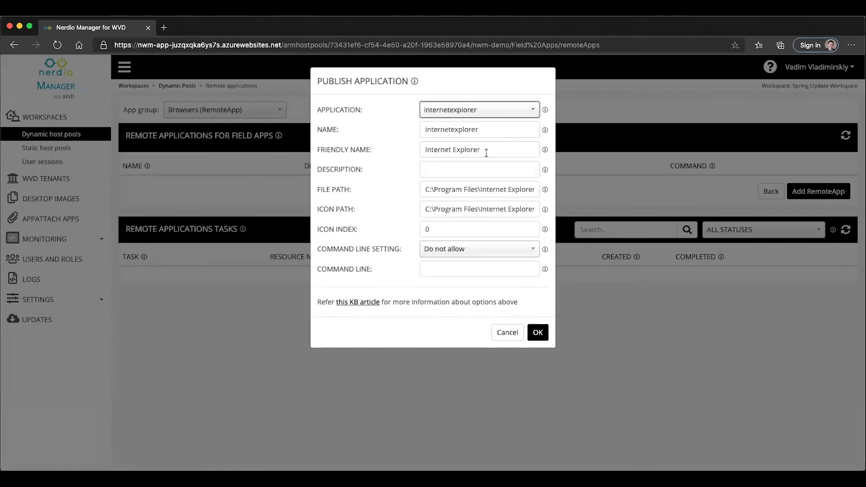
click(538, 333)
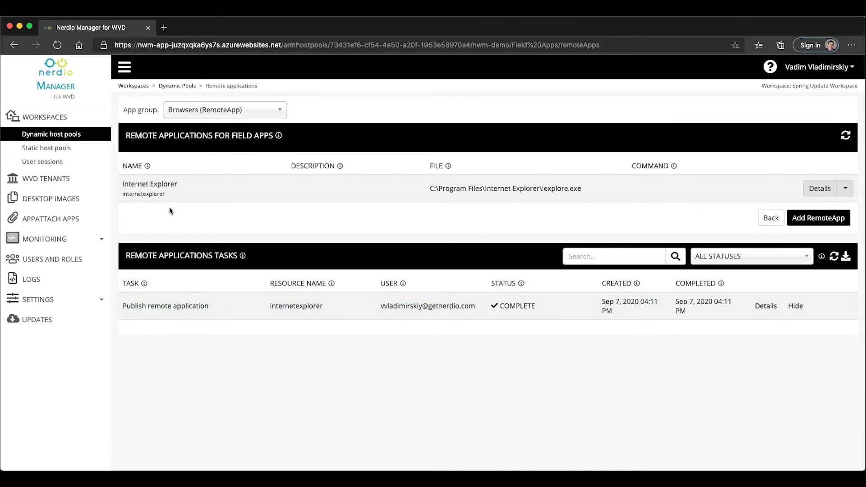
click(769, 228)
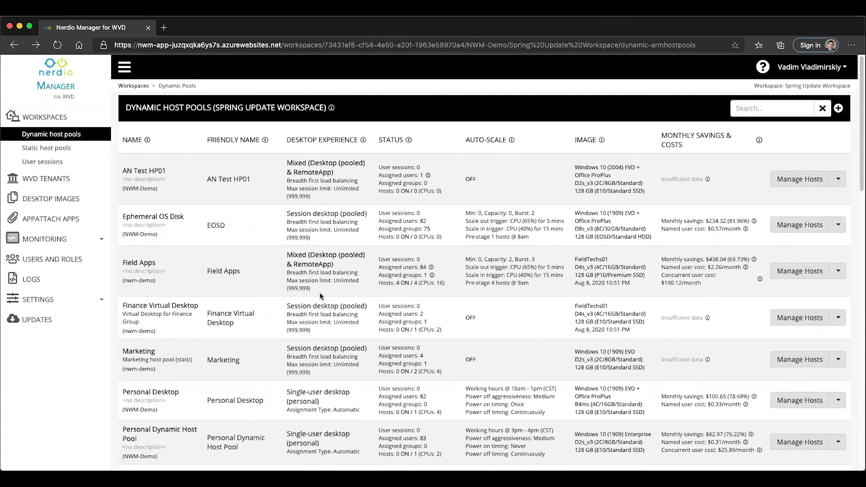
Remove the Session desktop group and Browsers from Field Apps' app groups, keeping Field Apps-AppGroup
click(838, 271)
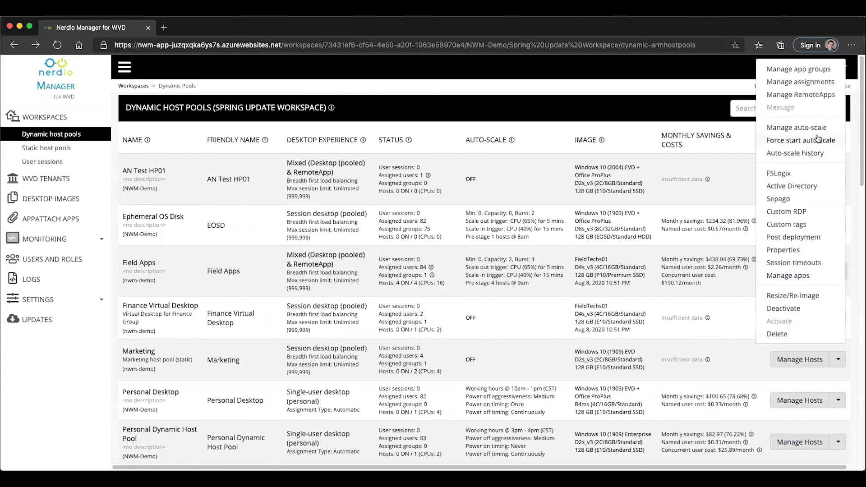
click(811, 69)
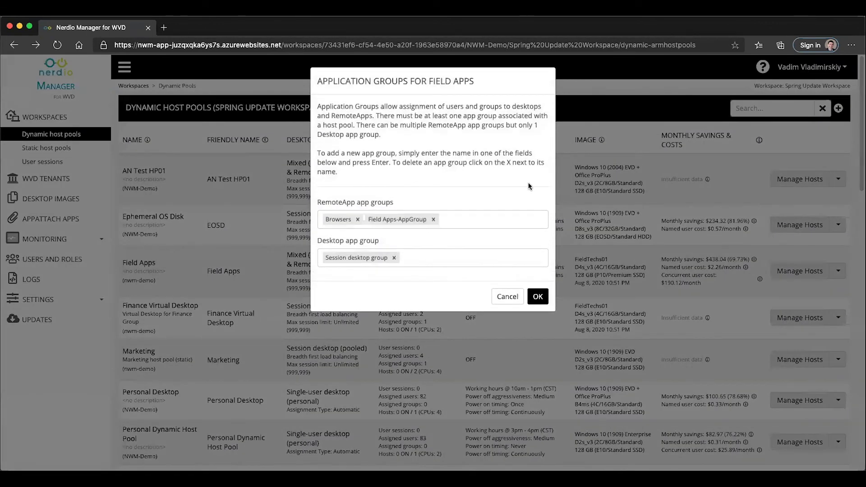
click(394, 258)
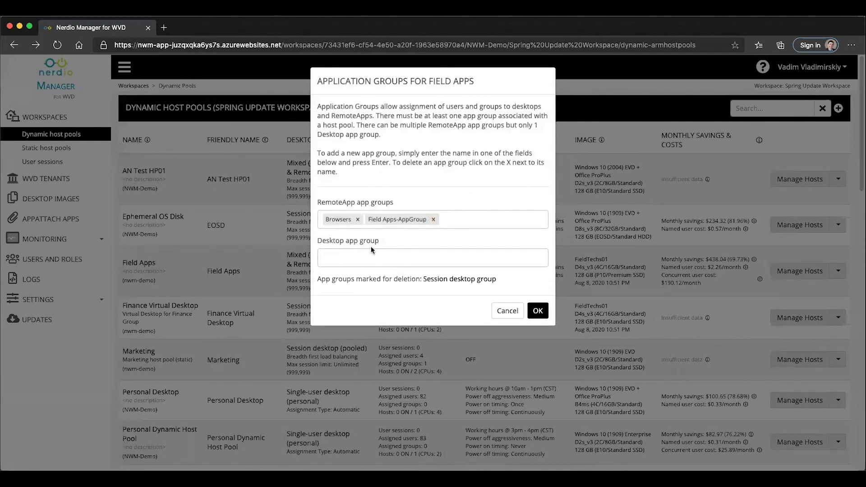
click(358, 220)
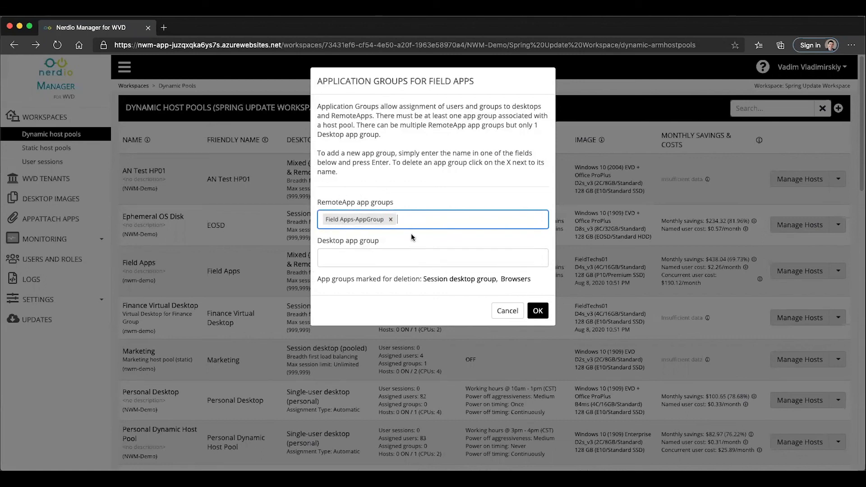
click(538, 311)
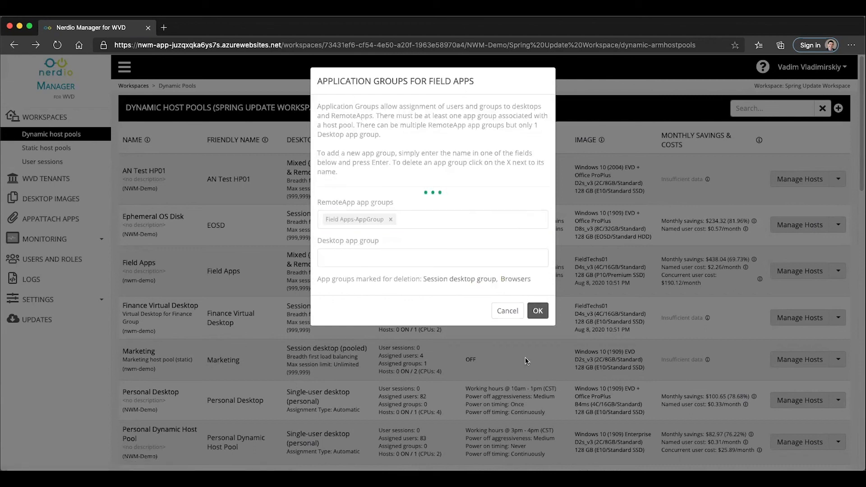